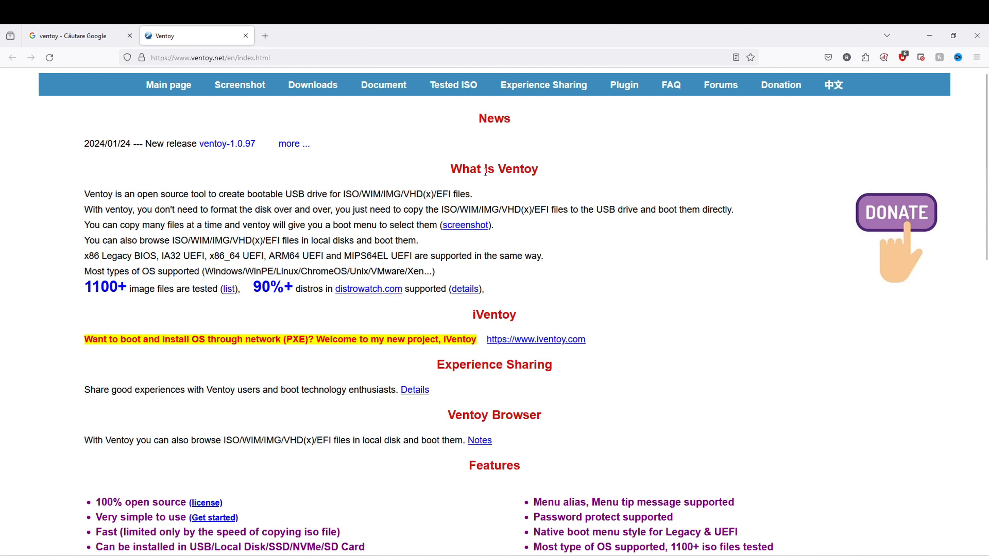
# Download ventoy-1.0.97-windows.zip from the Ventoy downloads page and extract it into its own folder in Downloads.
pyautogui.click(327, 94)
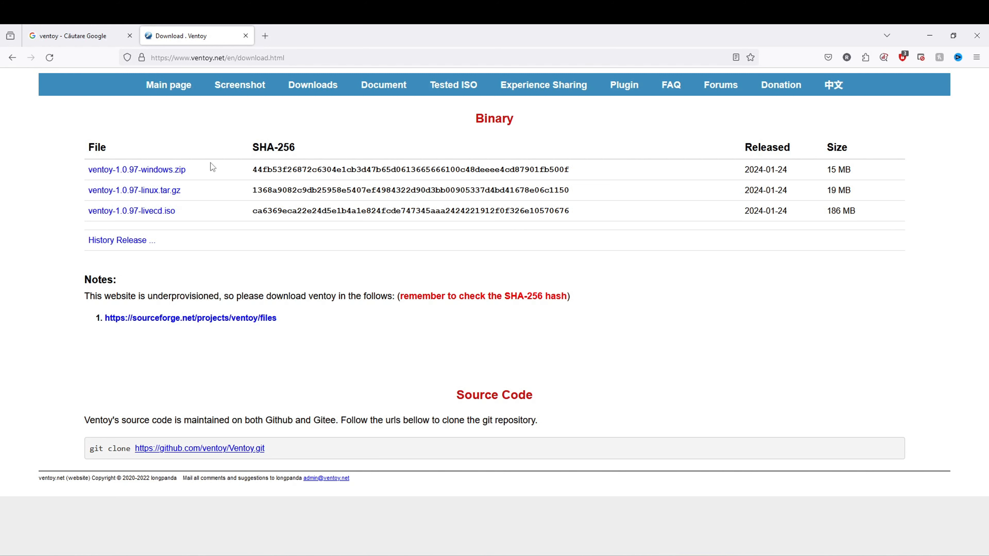
pyautogui.click(180, 172)
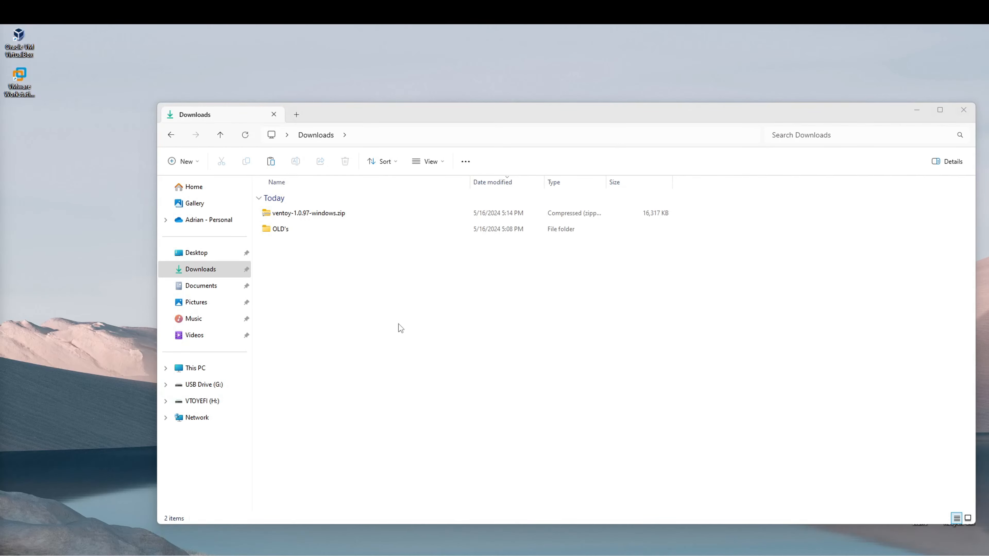
pyautogui.click(322, 214)
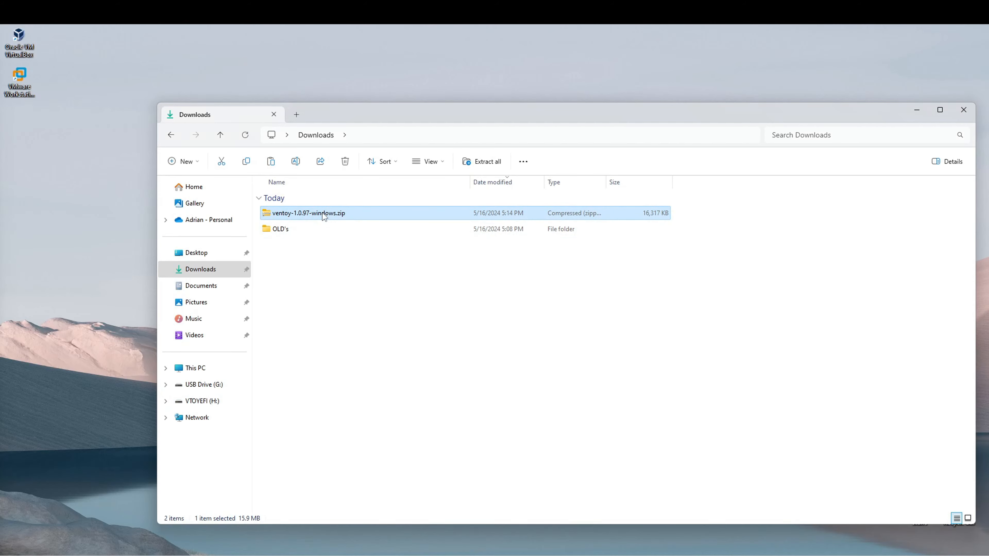
pyautogui.rightClick(322, 212)
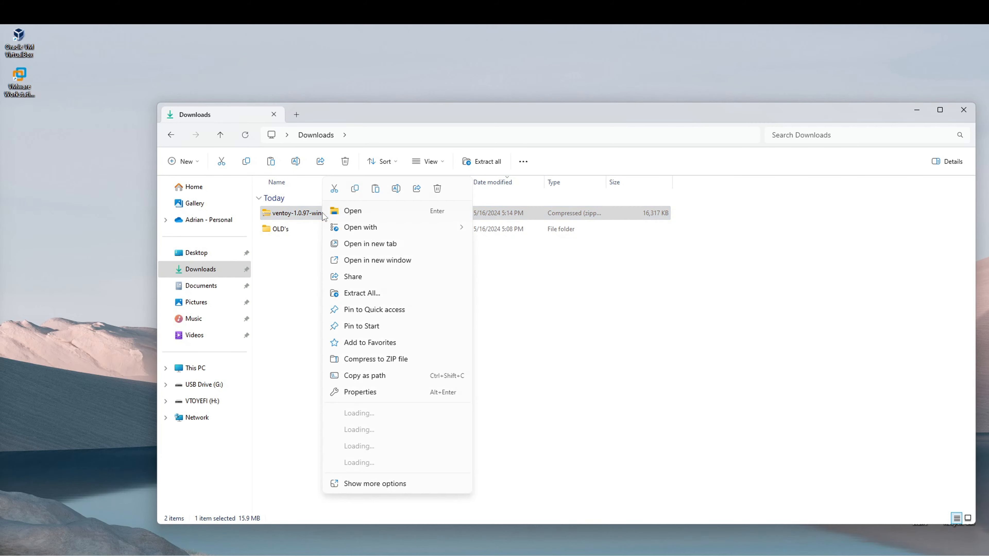
pyautogui.click(393, 297)
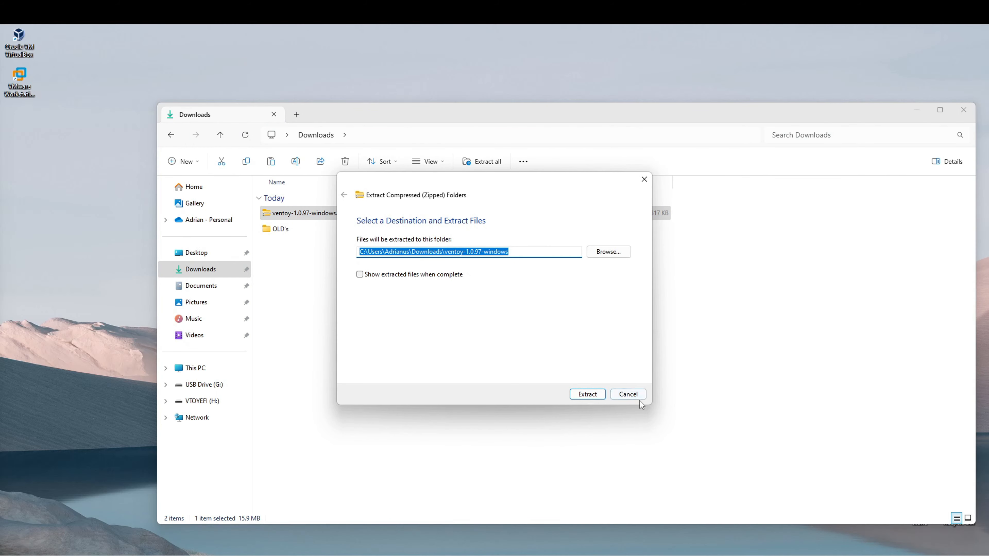
pyautogui.click(587, 394)
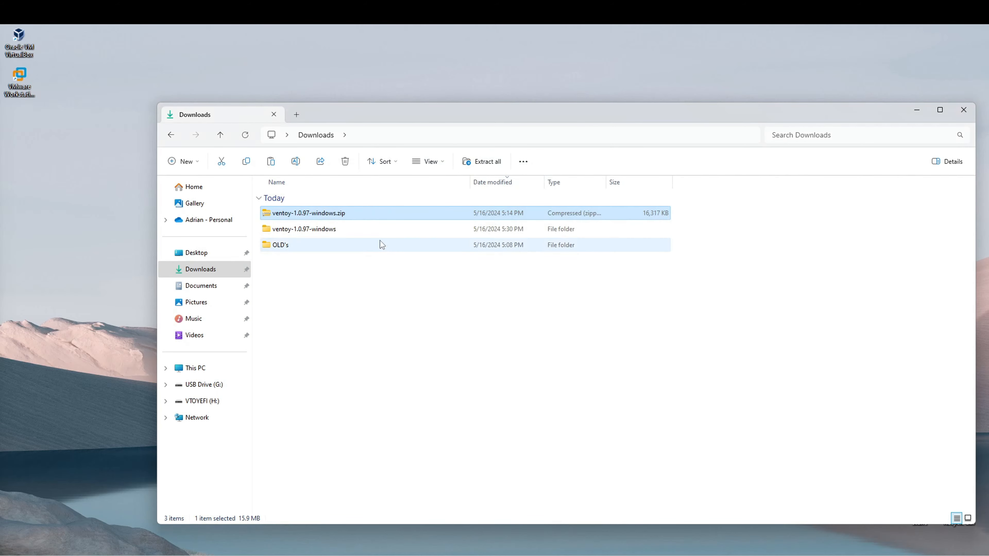
# Open the extracted ventoy-1.0.97-windows folder, go into ventoy-1.0.97 and run Ventoy2Disk.exe.
pyautogui.doubleClick(352, 233)
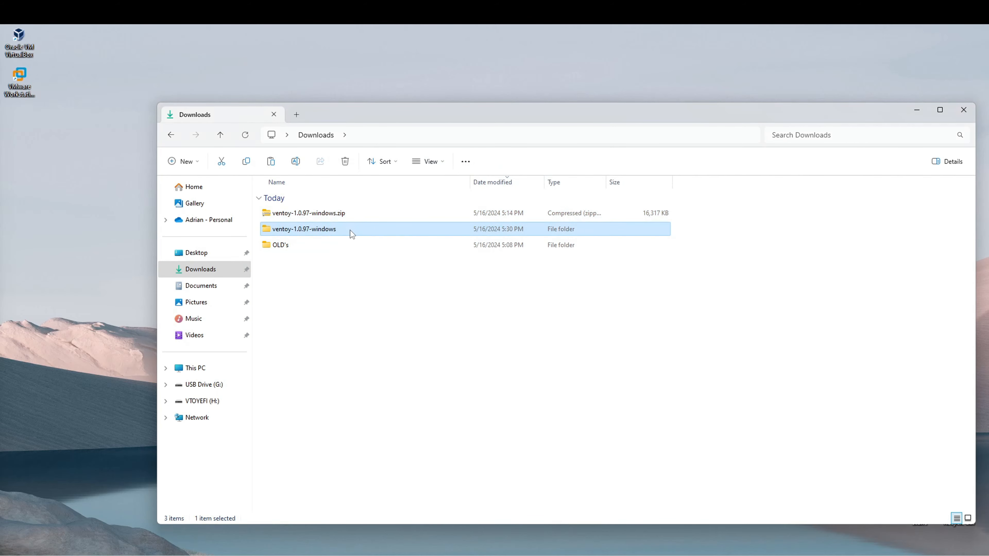
pyautogui.doubleClick(315, 207)
pyautogui.click(334, 231)
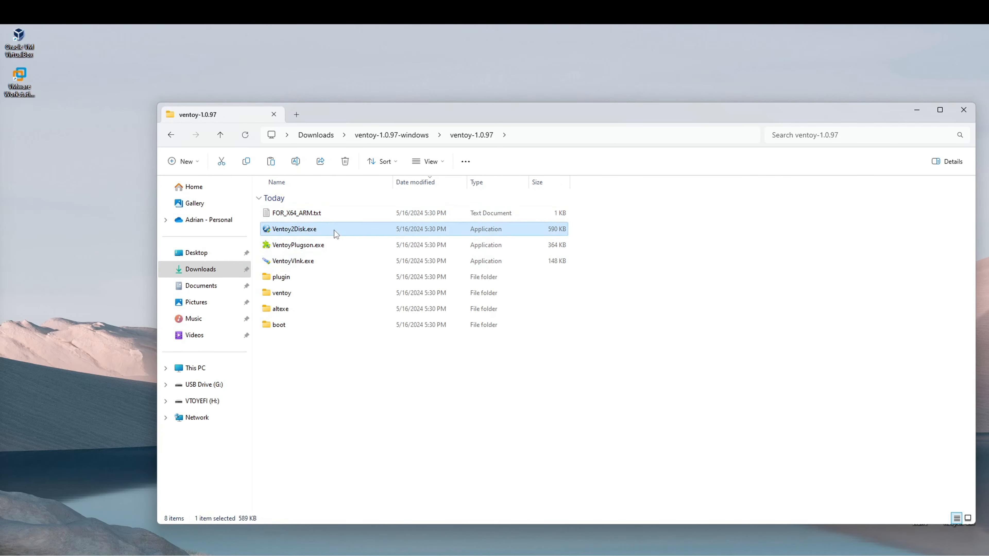
pyautogui.doubleClick(334, 230)
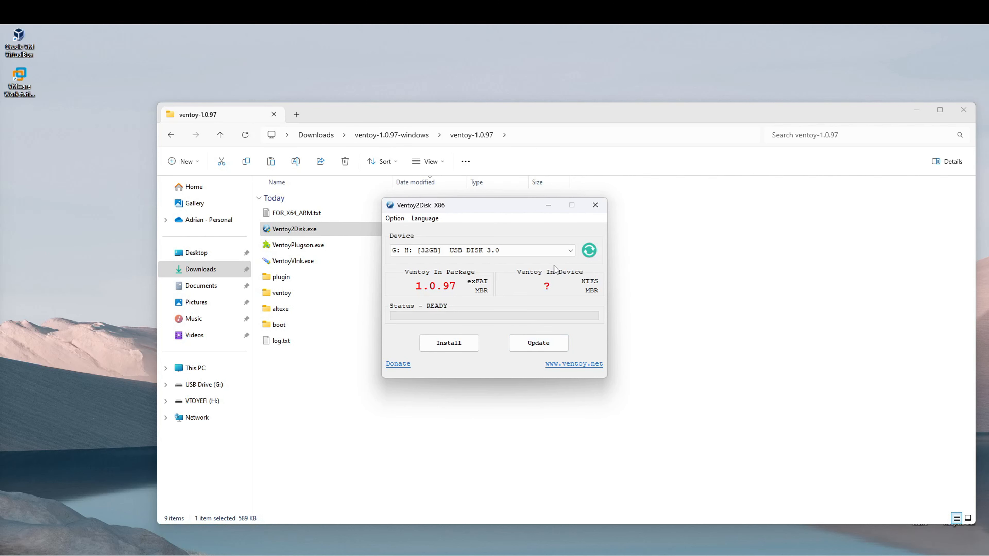
# Choose the 32GB USB DISK 3.0 (G: H:) as the target device in Ventoy2Disk.
pyautogui.click(572, 251)
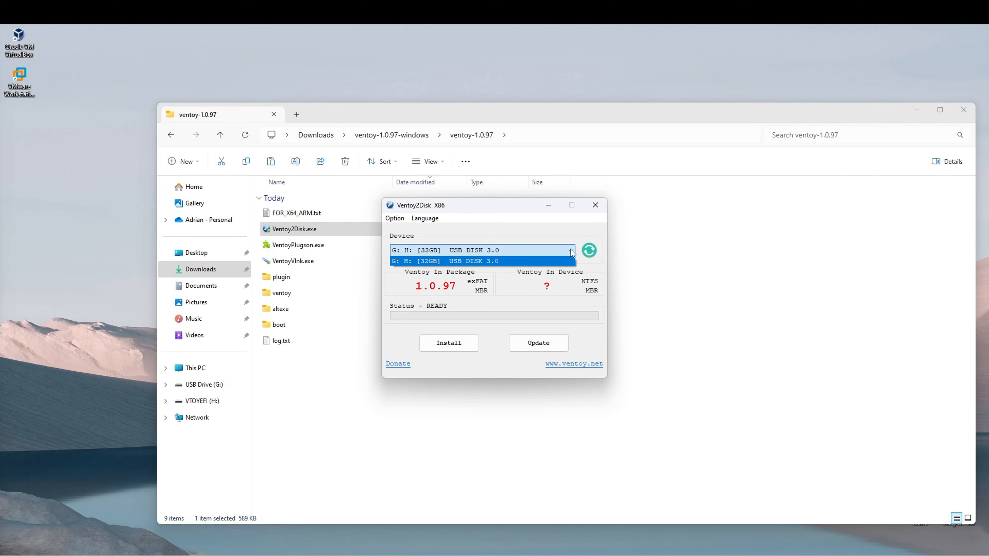
pyautogui.click(481, 260)
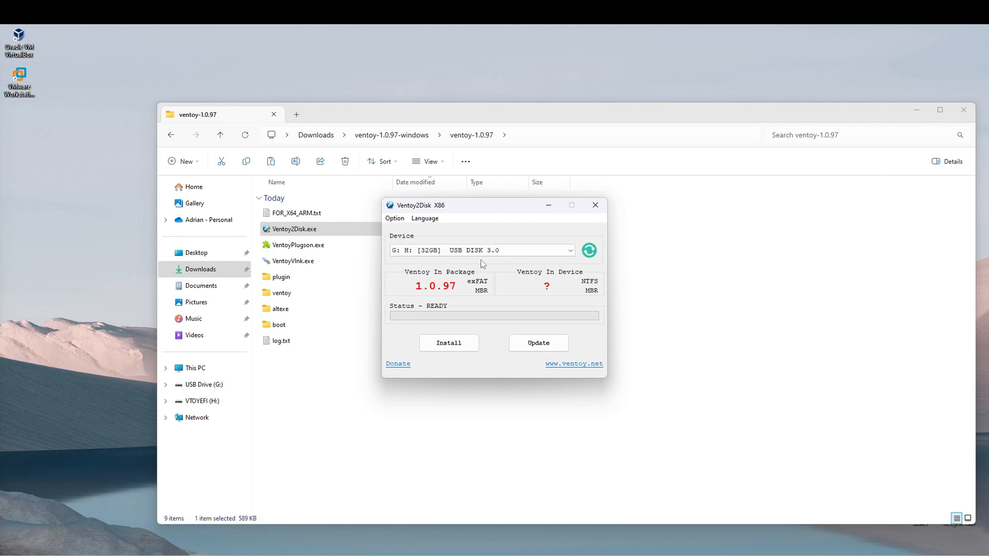
pyautogui.click(504, 253)
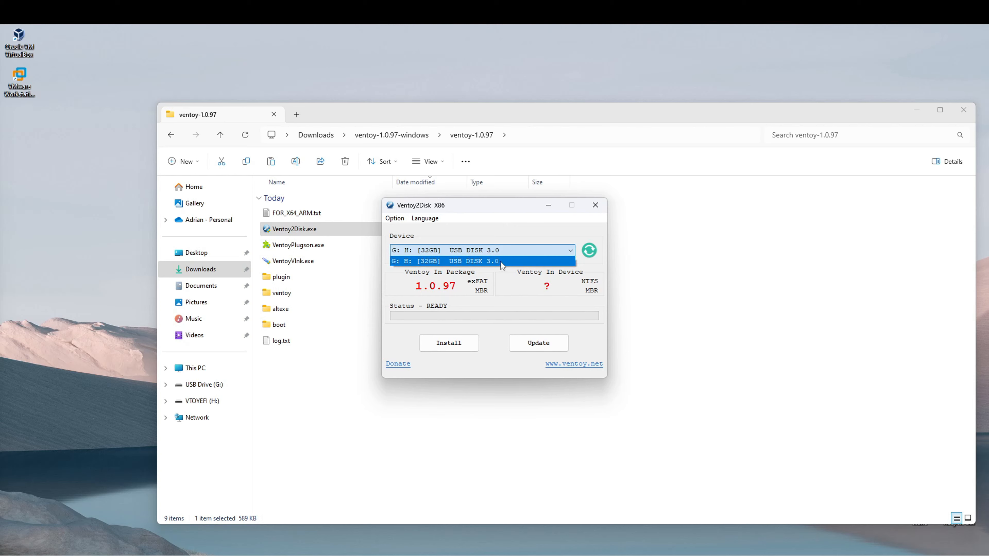
pyautogui.click(501, 260)
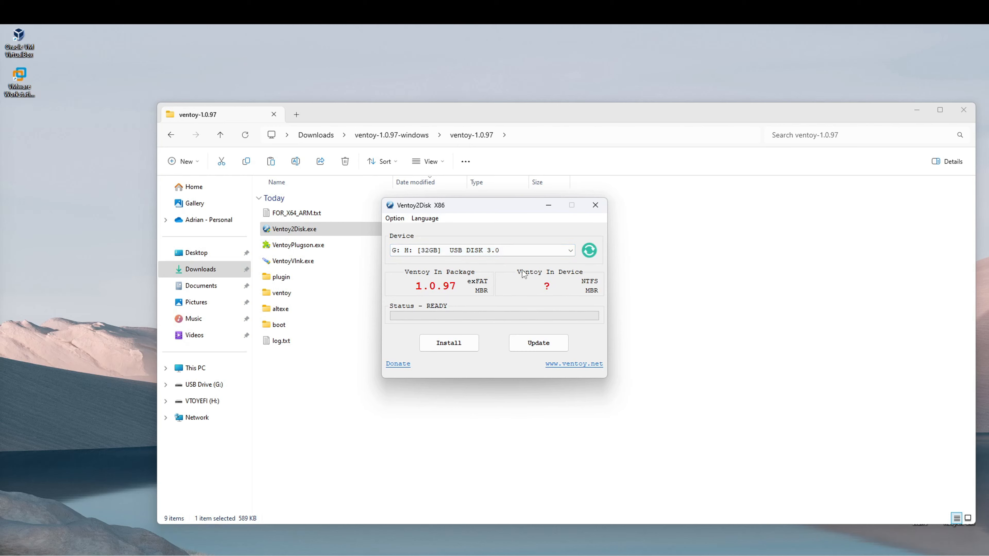
# Install Ventoy on the USB disk, confirming the fresh install with YES and accepting the format, and close Ventoy2Disk.
pyautogui.click(461, 346)
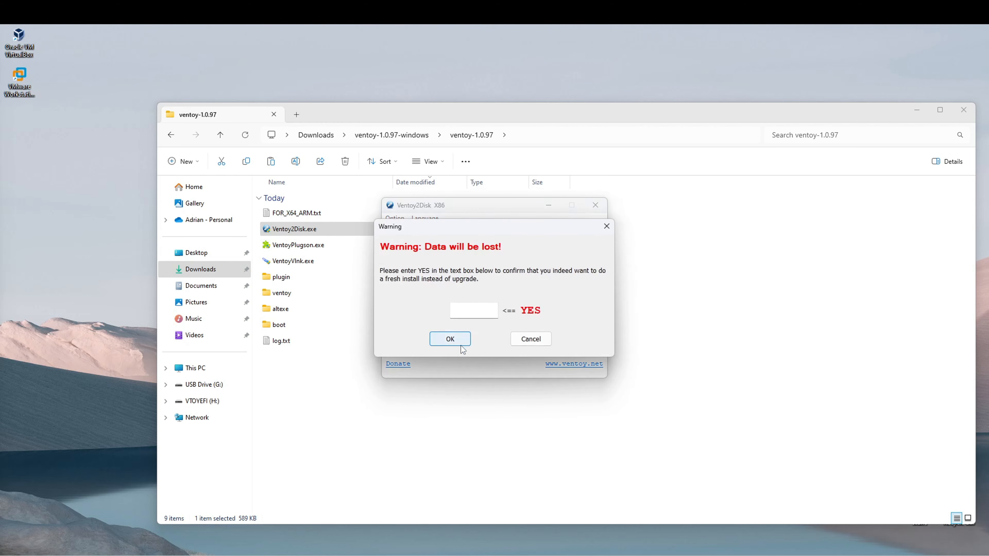
pyautogui.click(479, 314)
pyautogui.write('YES')
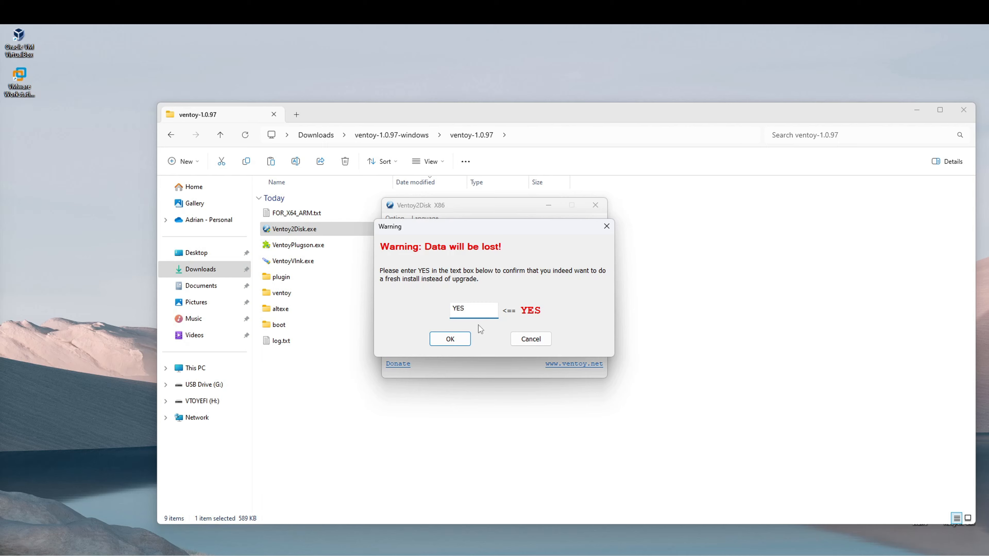
pyautogui.click(452, 339)
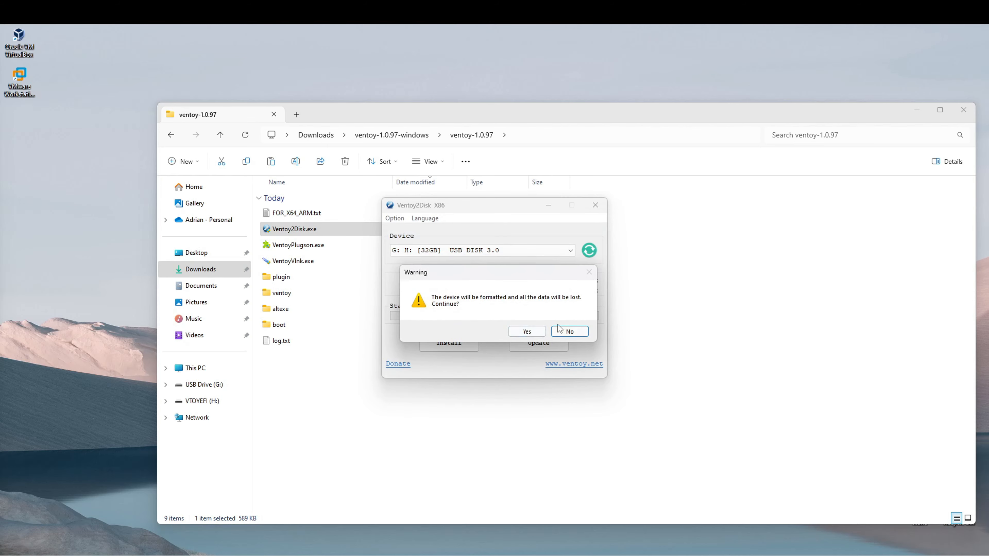
pyautogui.click(538, 336)
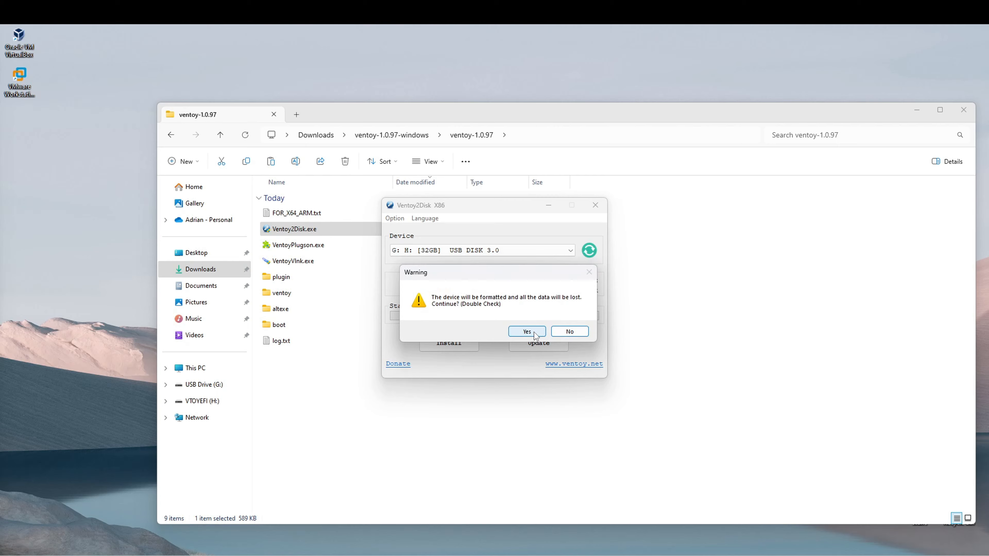
pyautogui.click(536, 331)
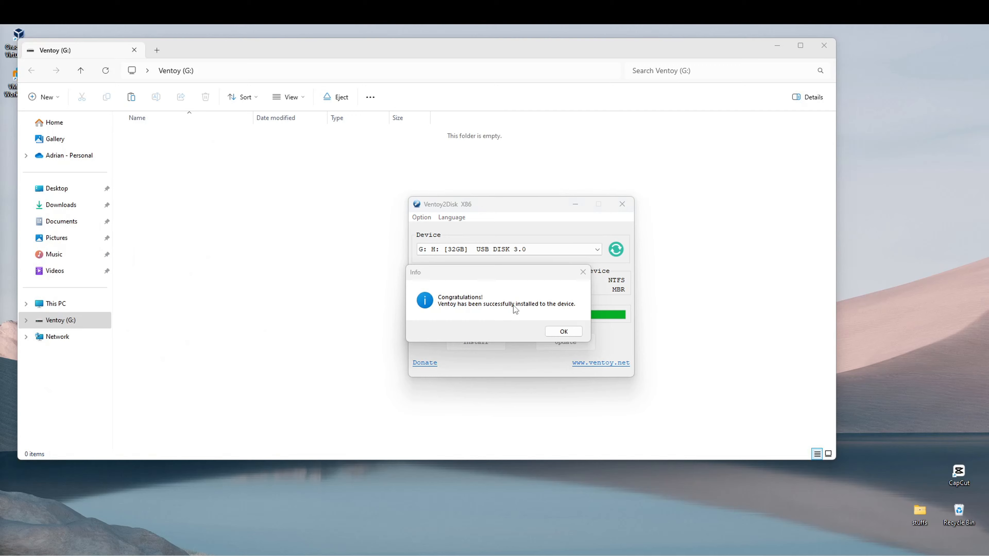
pyautogui.moveTo(485, 278); pyautogui.dragTo(455, 267)
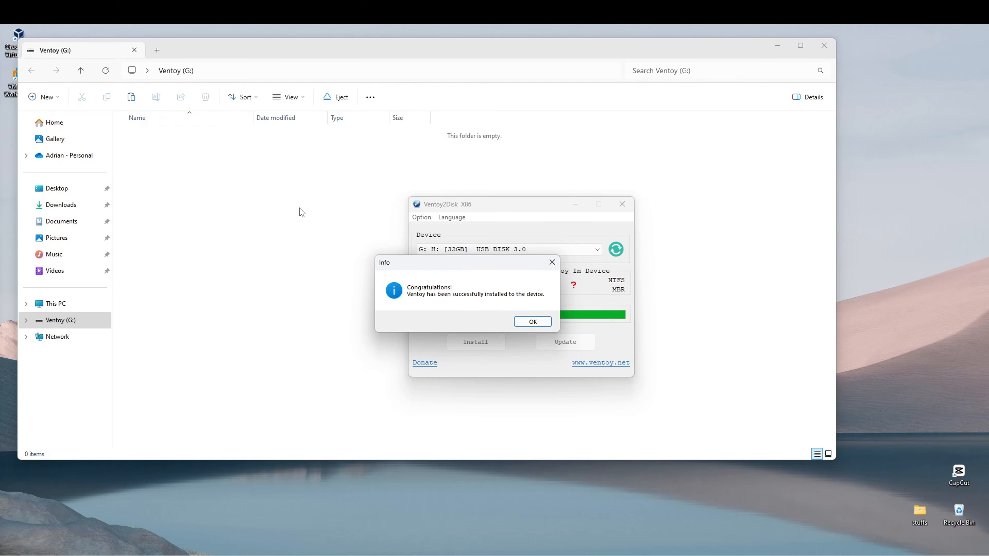
pyautogui.click(532, 323)
pyautogui.click(622, 203)
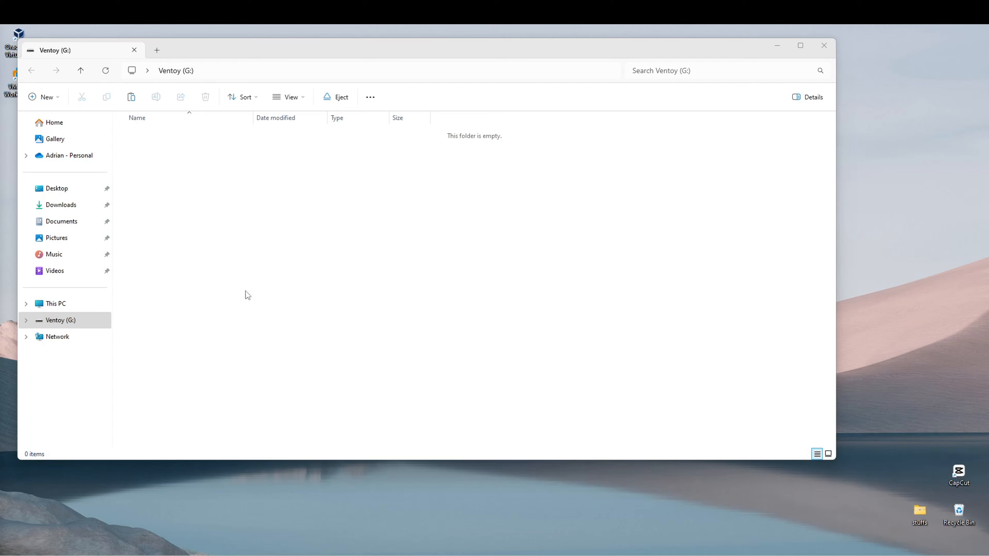
# Open the Ventoy (G:) drive from This PC to check its contents.
pyautogui.click(58, 307)
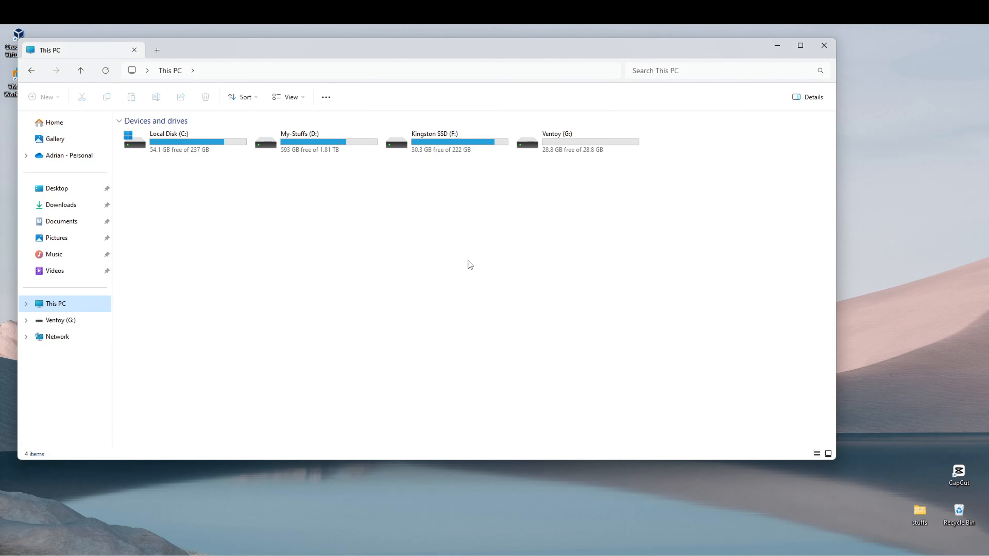
pyautogui.doubleClick(570, 151)
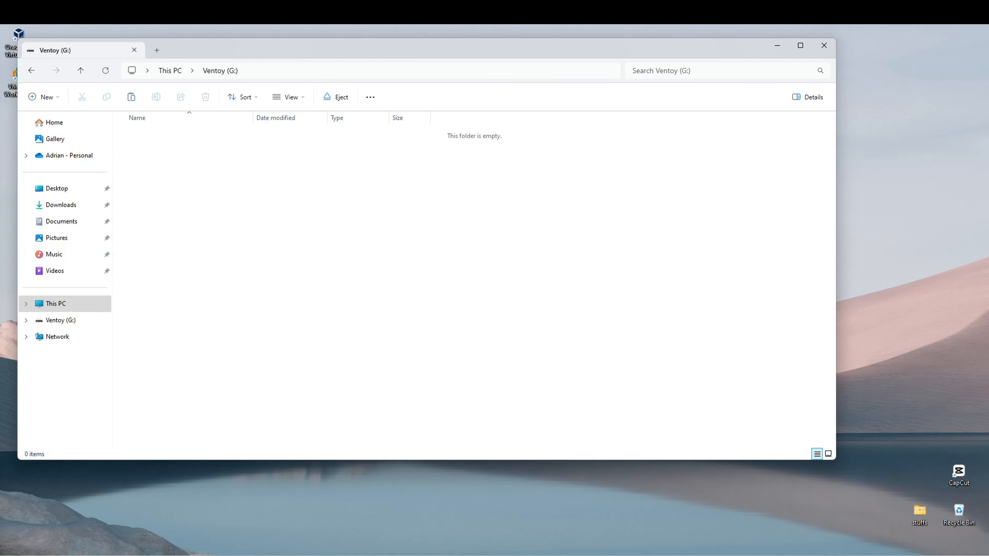
pyautogui.moveTo(338, 51); pyautogui.dragTo(388, 68)
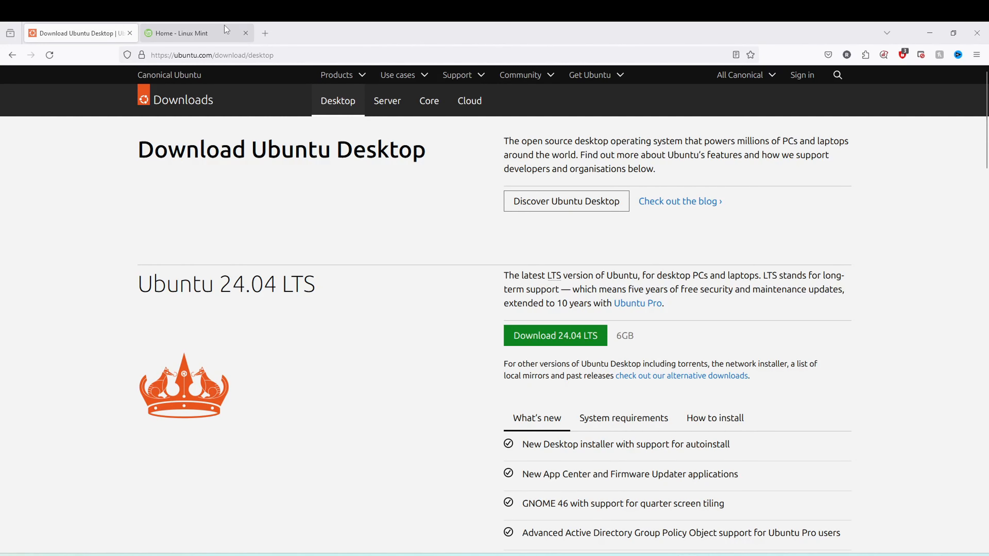
# Switch to the web browser and view the Linux Mint home page.
pyautogui.click(218, 33)
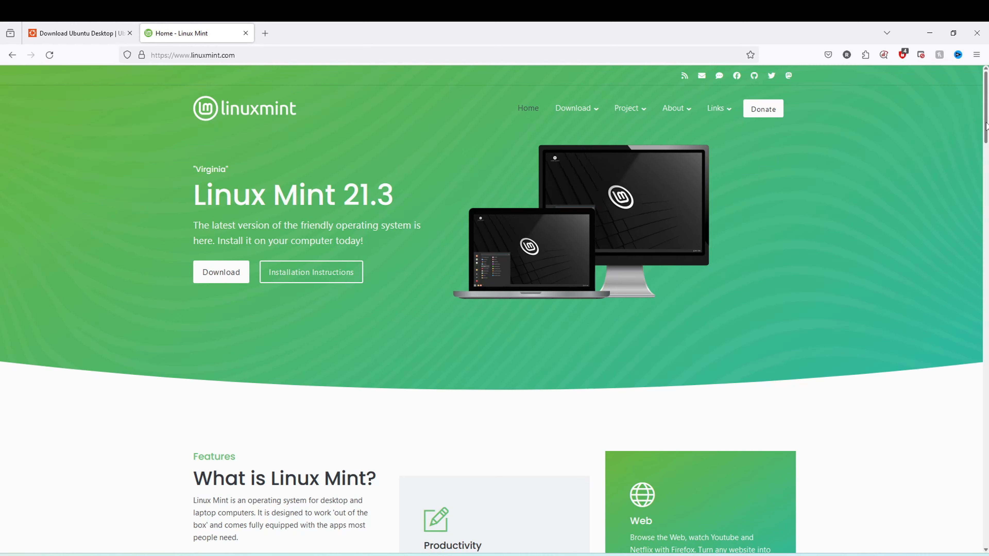
pyautogui.moveTo(986, 126); pyautogui.dragTo(986, 126)
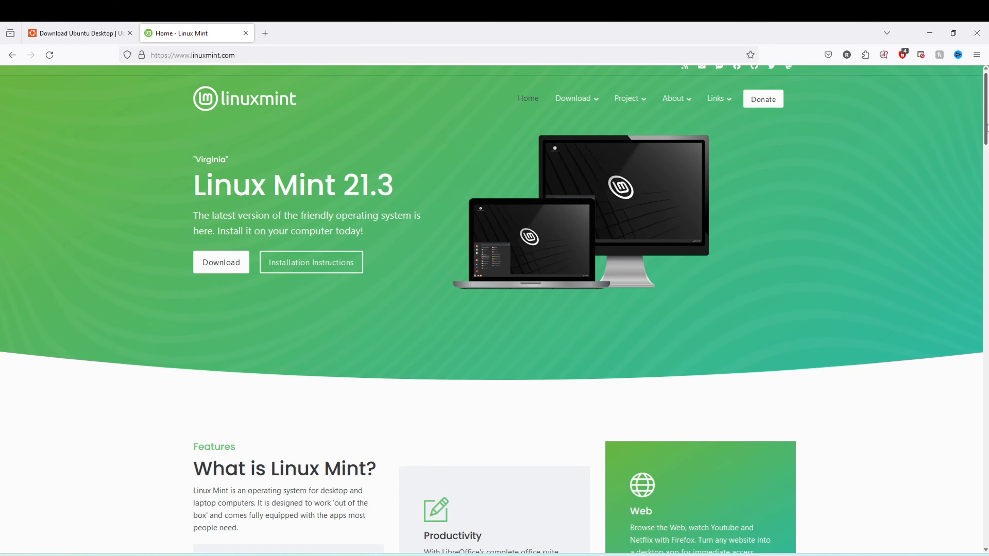
pyautogui.moveTo(986, 126)
pyautogui.mouseDown()
pyautogui.moveTo(987, 162)
pyautogui.moveTo(986, 129)
pyautogui.mouseUp()
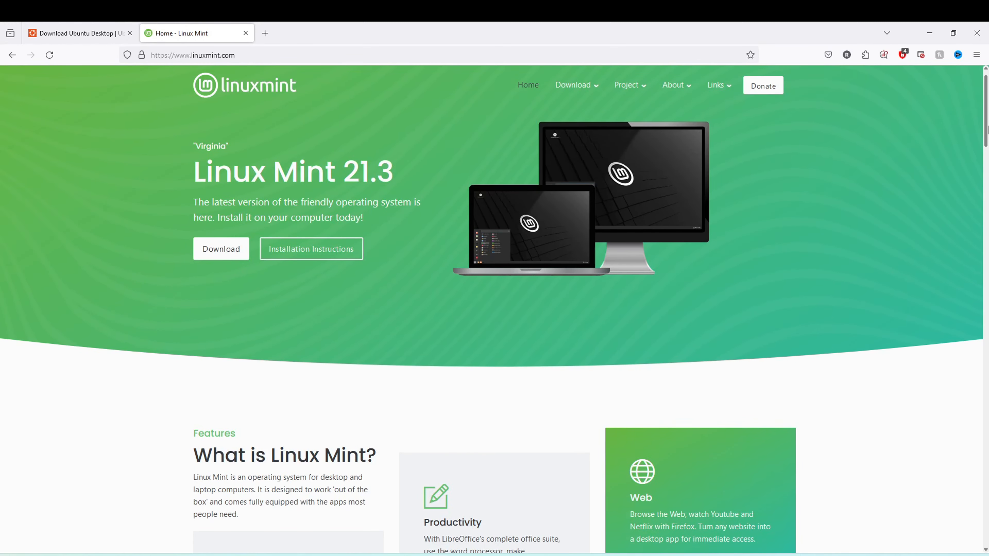
# Download the Ubuntu 24.04 LTS desktop ISO from the Ubuntu website.
pyautogui.click(89, 33)
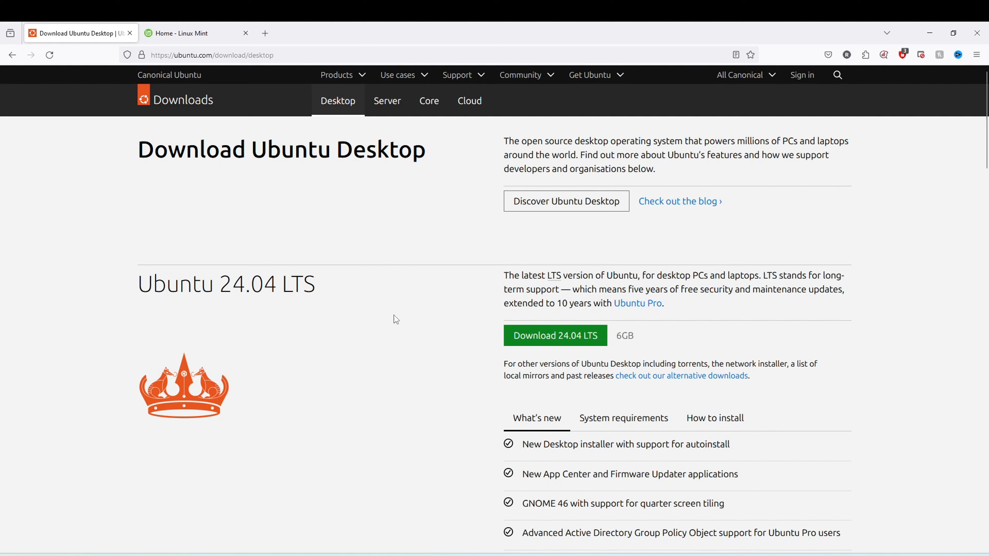
pyautogui.moveTo(352, 279); pyautogui.dragTo(215, 284)
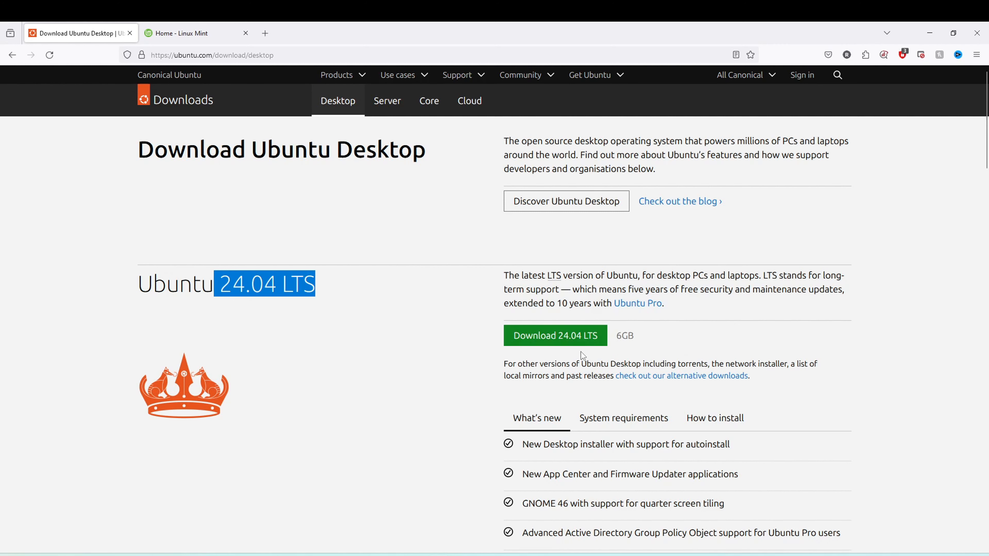
pyautogui.click(568, 339)
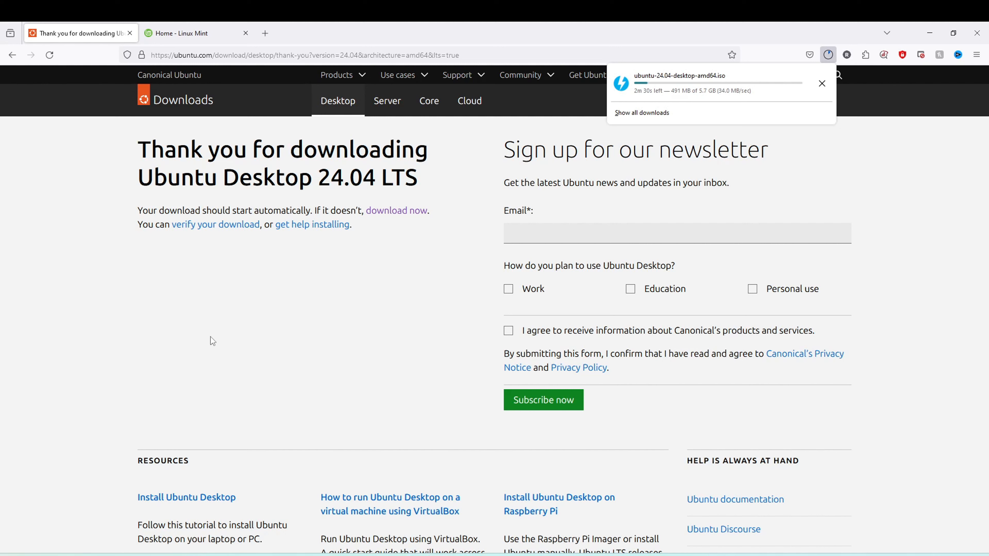
# Return to the Linux Mint site and open its 21.3 download page.
pyautogui.click(196, 33)
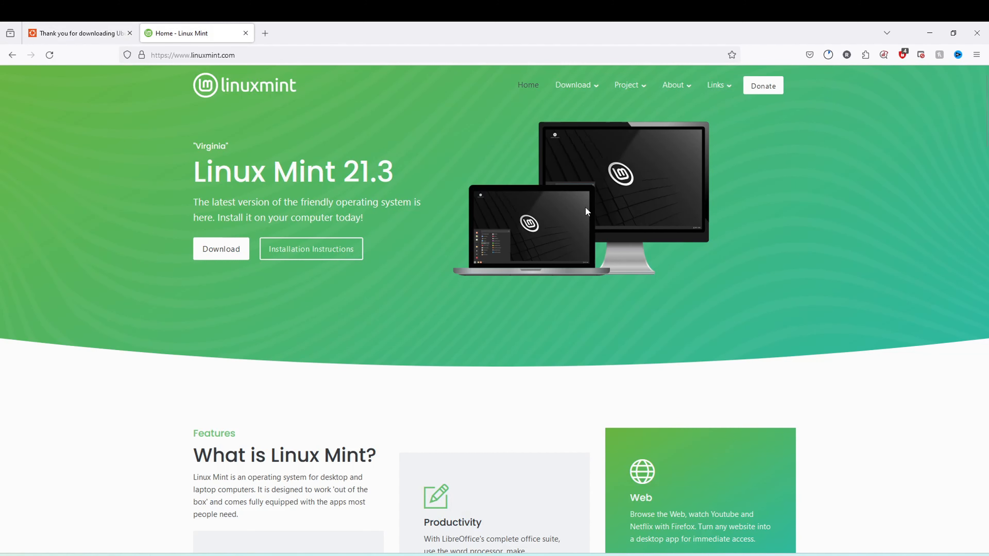
pyautogui.rightClick(229, 256)
pyautogui.click(210, 253)
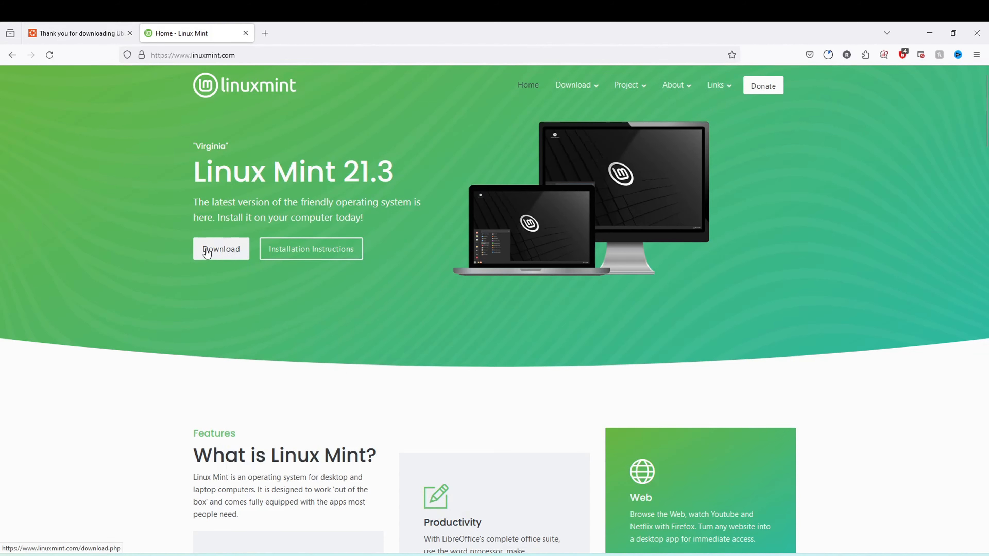
pyautogui.click(210, 253)
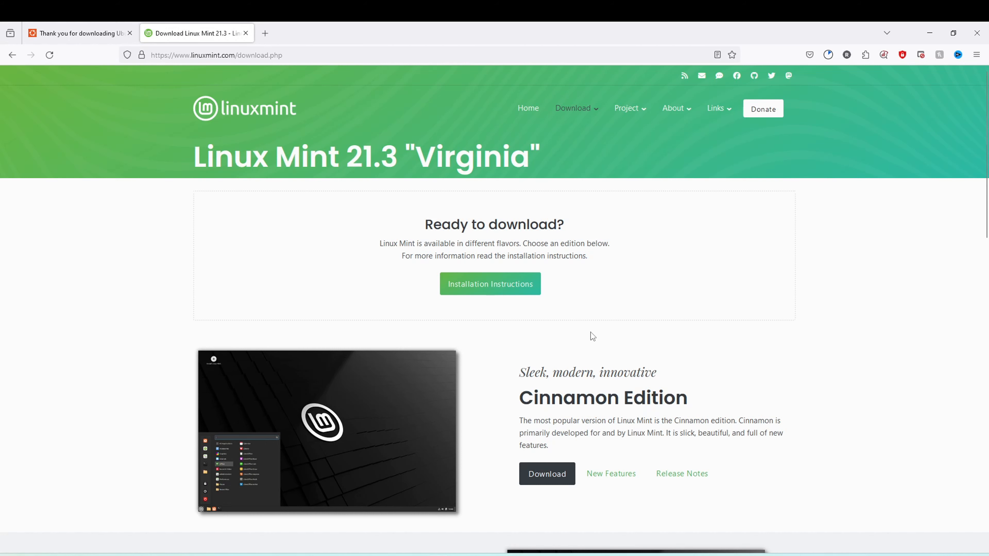
# Choose the Cinnamon Edition "EDGE" ISO of Linux Mint and download its 64-bit image from a listed mirror.
pyautogui.scroll(-3, 987, 230)
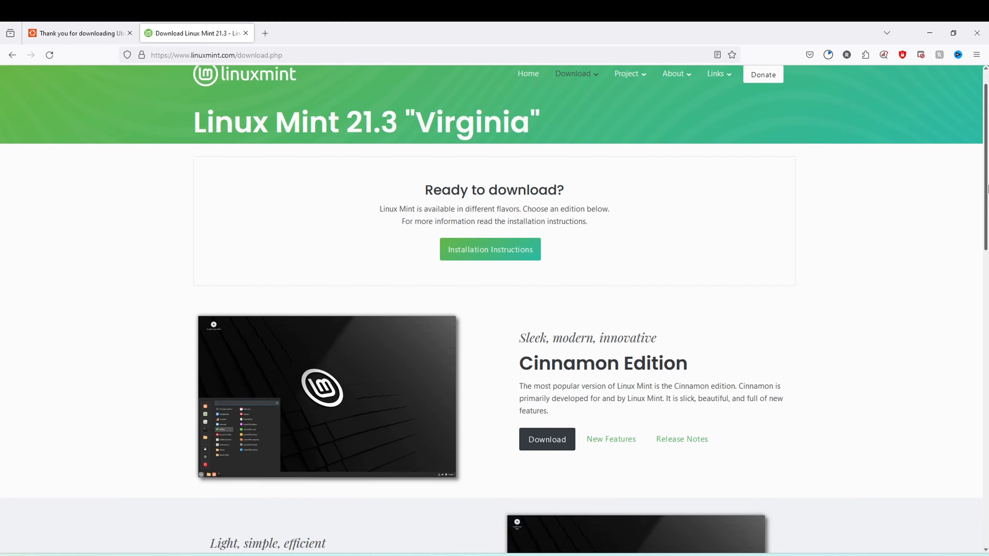
pyautogui.moveTo(987, 230); pyautogui.dragTo(988, 406)
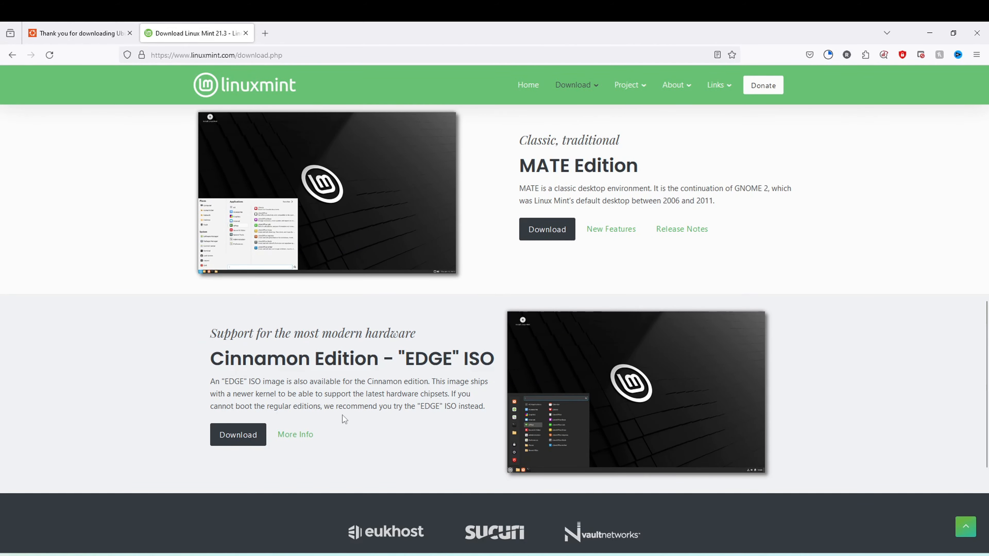
pyautogui.click(237, 434)
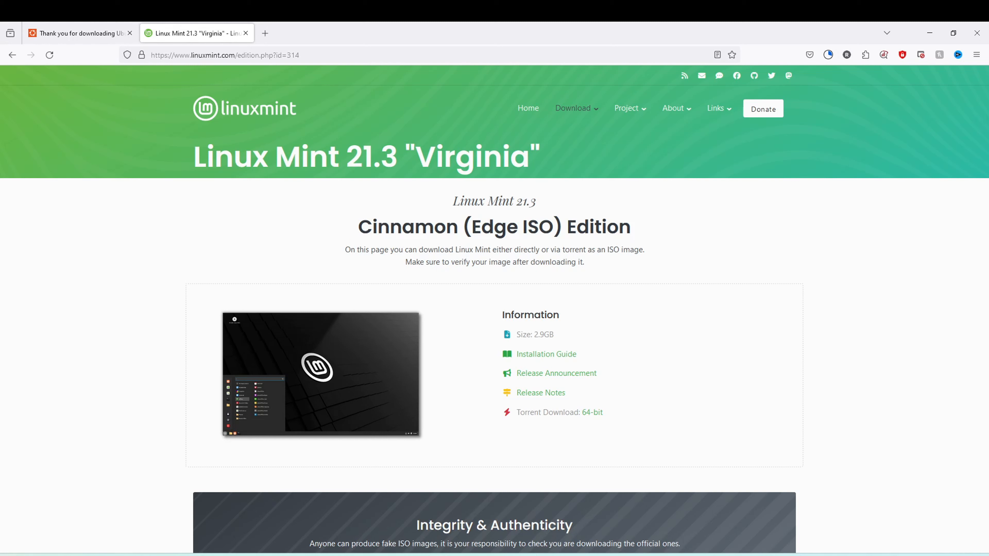
pyautogui.scroll(-7, 517, 443)
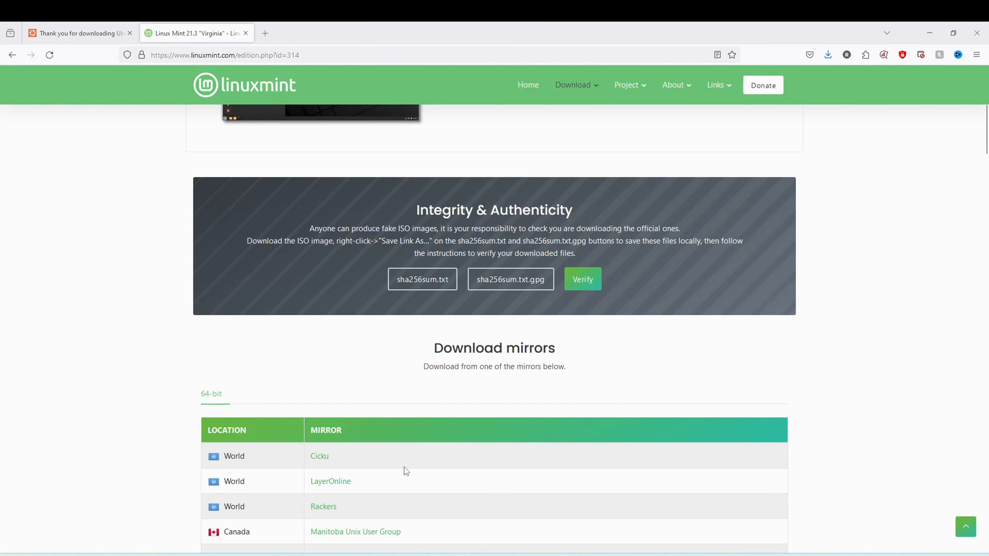
pyautogui.click(376, 511)
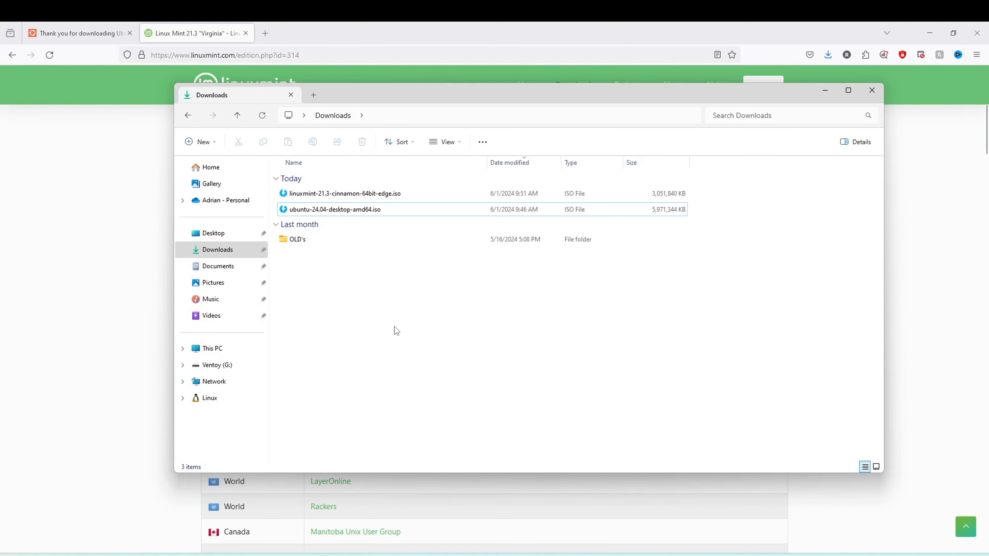
# Copy the Linux Mint 21.3 and Ubuntu 24.04 ISO files from Downloads to the Ventoy (G:) drive, and reopen that drive from This PC.
pyautogui.click(369, 210)
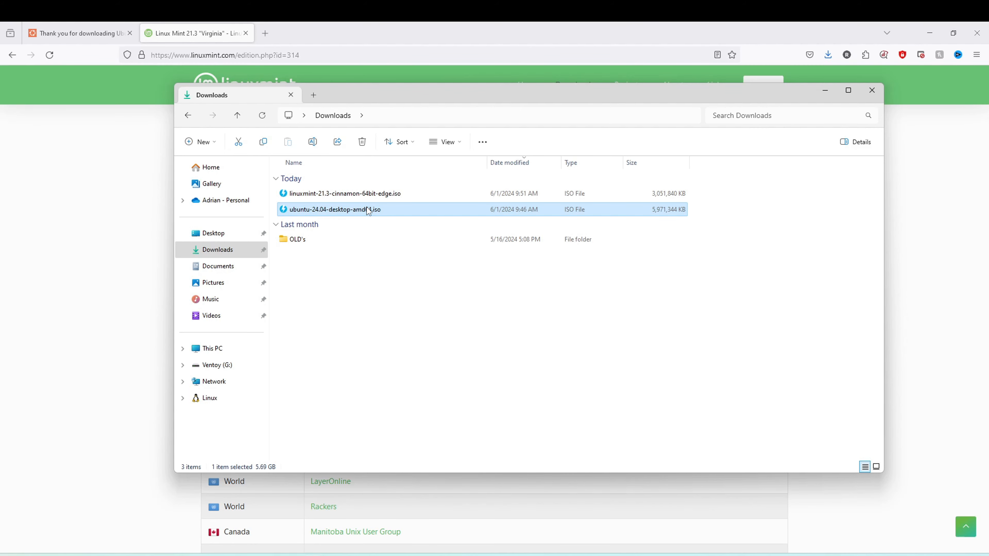
pyautogui.keyDown('ctrl'); pyautogui.click(339, 197); pyautogui.keyUp('ctrl')
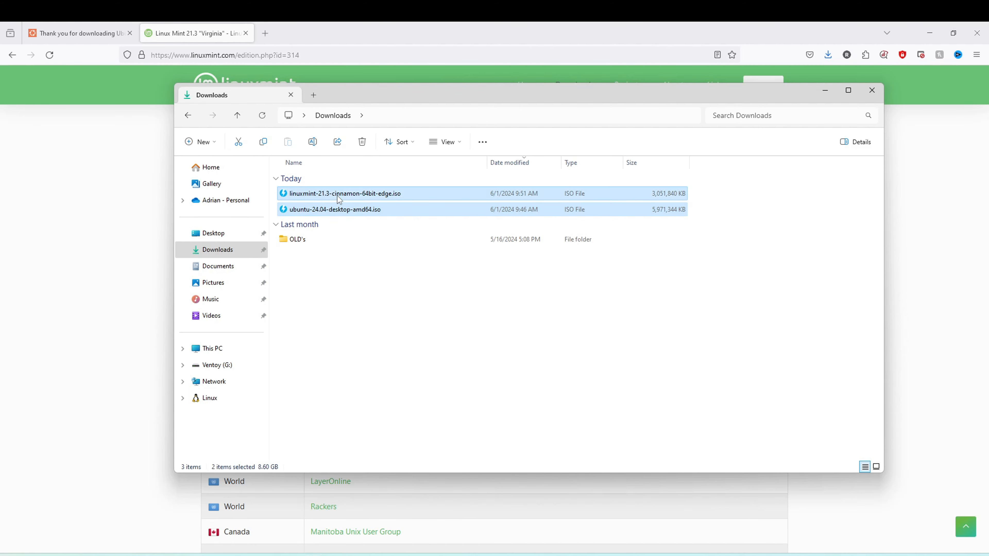
pyautogui.rightClick(337, 205)
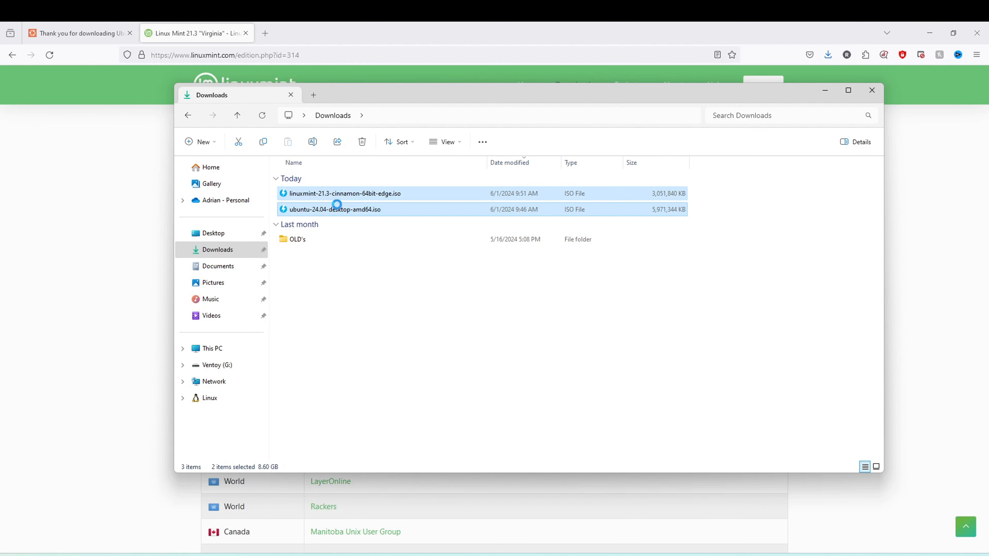
pyautogui.click(397, 369)
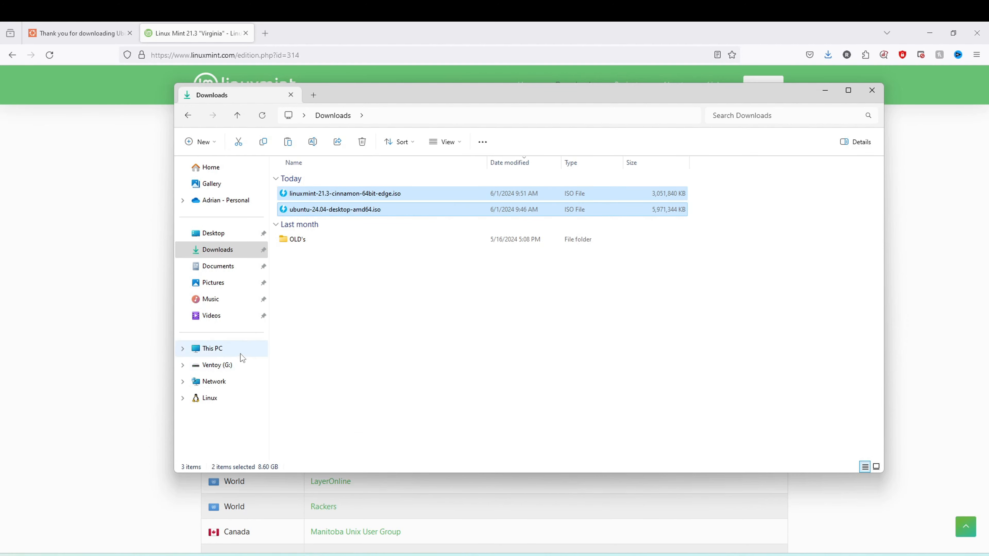
pyautogui.click(240, 354)
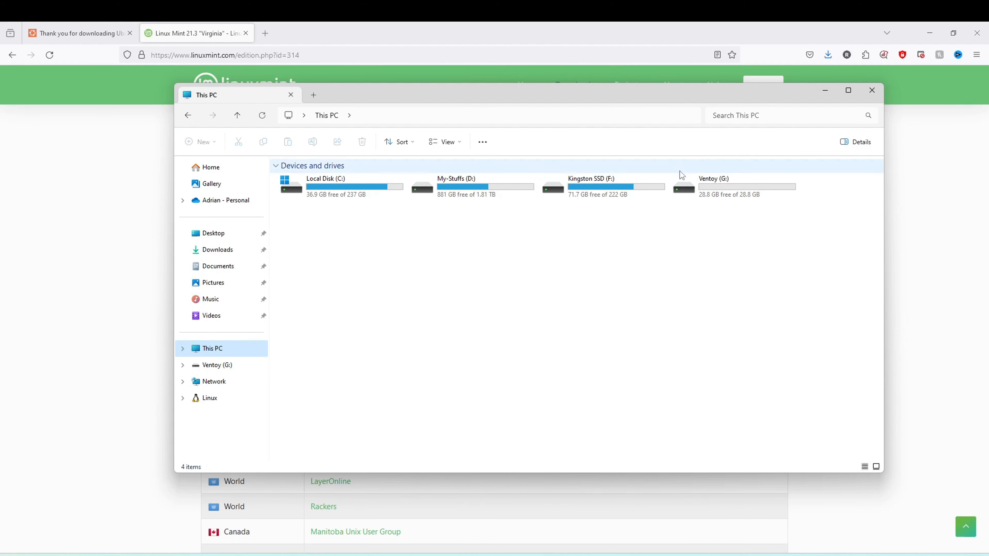
pyautogui.doubleClick(716, 189)
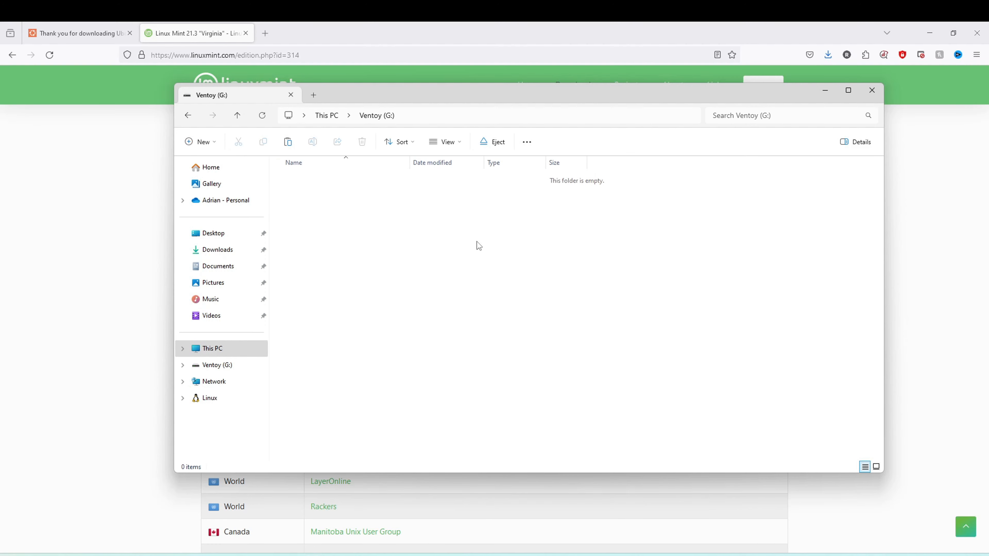
pyautogui.hotkey('ctrl', 'v')
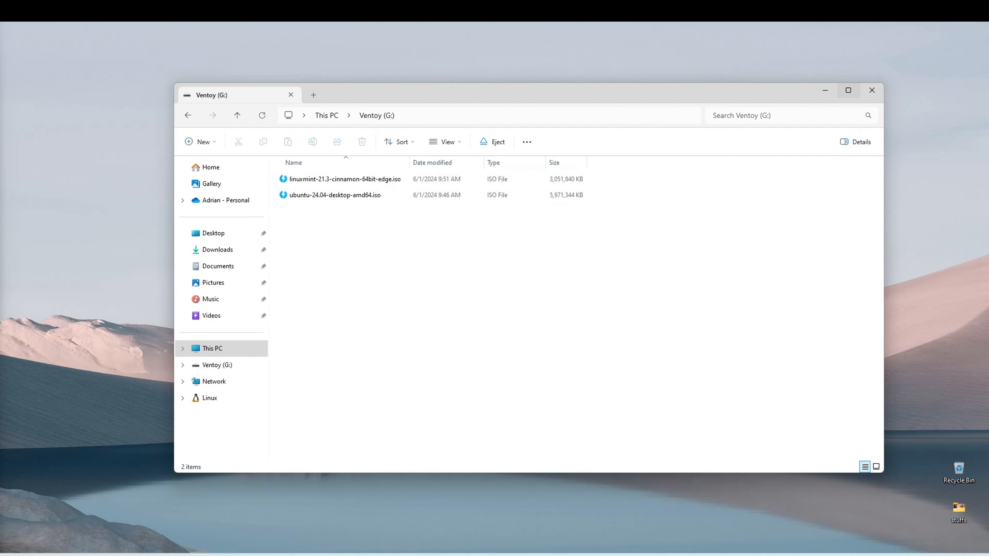
pyautogui.click(204, 347)
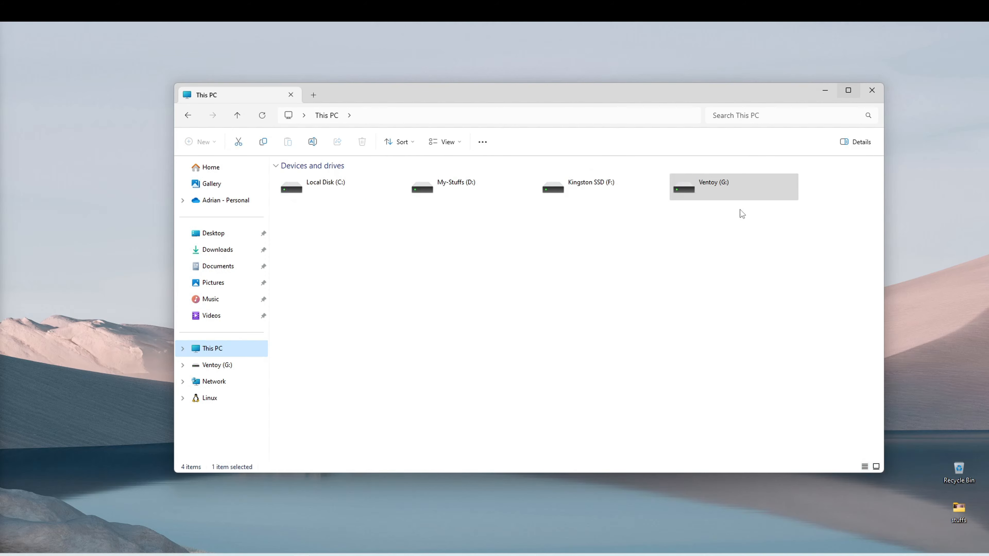
pyautogui.doubleClick(738, 196)
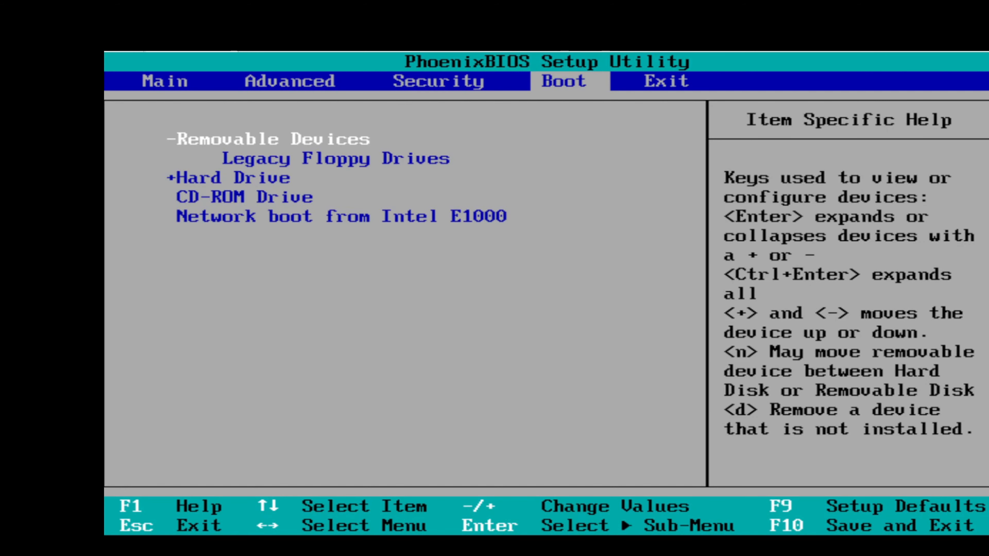
# In the PhoenixBIOS Setup Utility, view the Advanced settings and return to the boot device order.
pyautogui.press('Left')
pyautogui.press('Left')
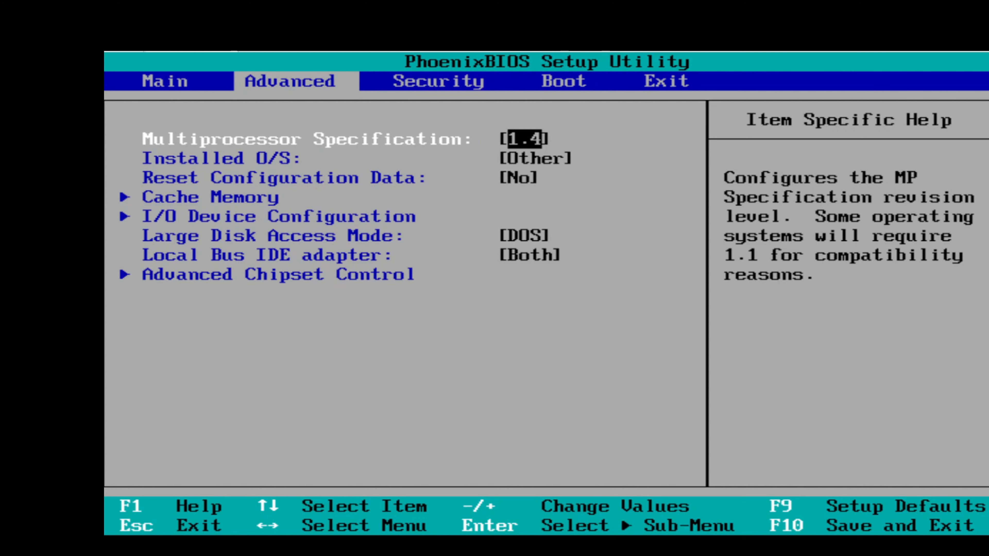
pyautogui.press('Right')
pyautogui.press('Right')
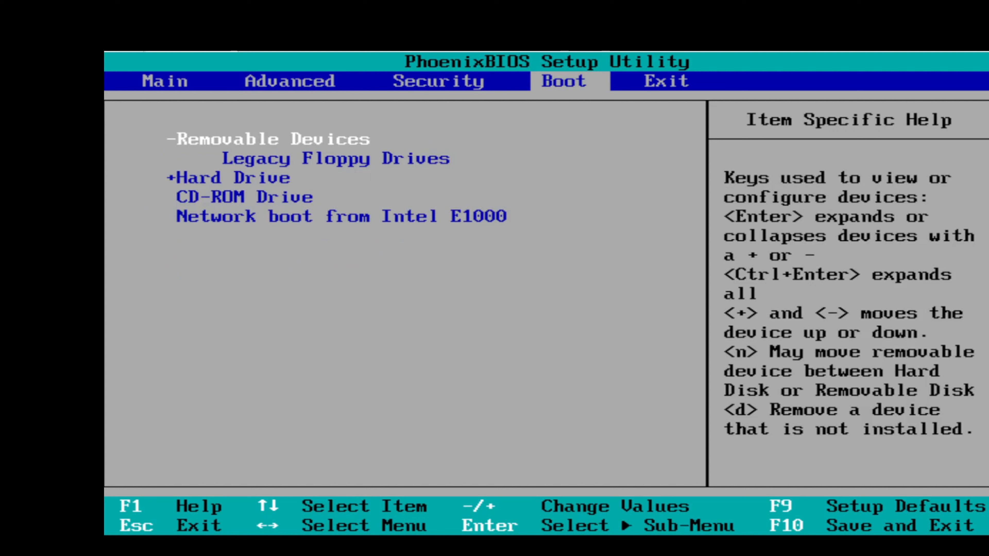
# Expand the Hard Drive group in the boot order to view its devices, and collapse it again.
pyautogui.press('Down')
pyautogui.press('Down')
pyautogui.press('Return')
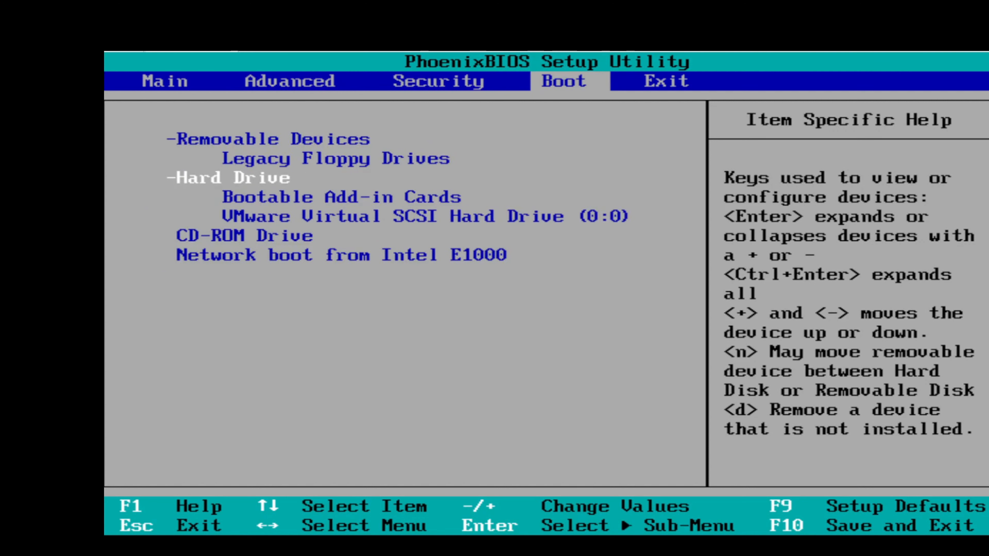
pyautogui.press('Down')
pyautogui.press('Up')
pyautogui.press('Return')
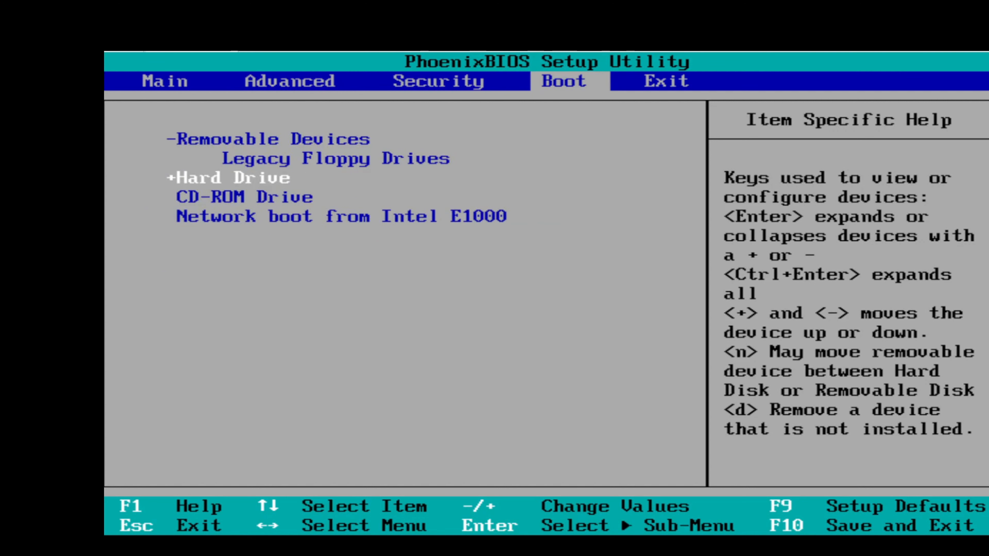
# Collapse the Removable Devices group in the boot device order.
pyautogui.press('Up')
pyautogui.press('Up')
pyautogui.press('Down')
pyautogui.press('Down')
pyautogui.press('Up')
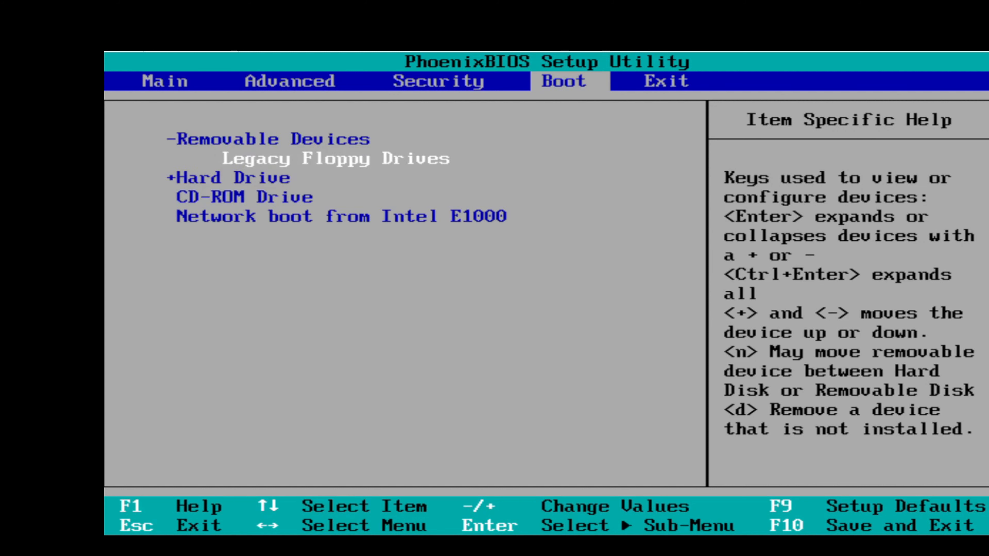
pyautogui.press('Up')
pyautogui.press('Down')
pyautogui.press('Up')
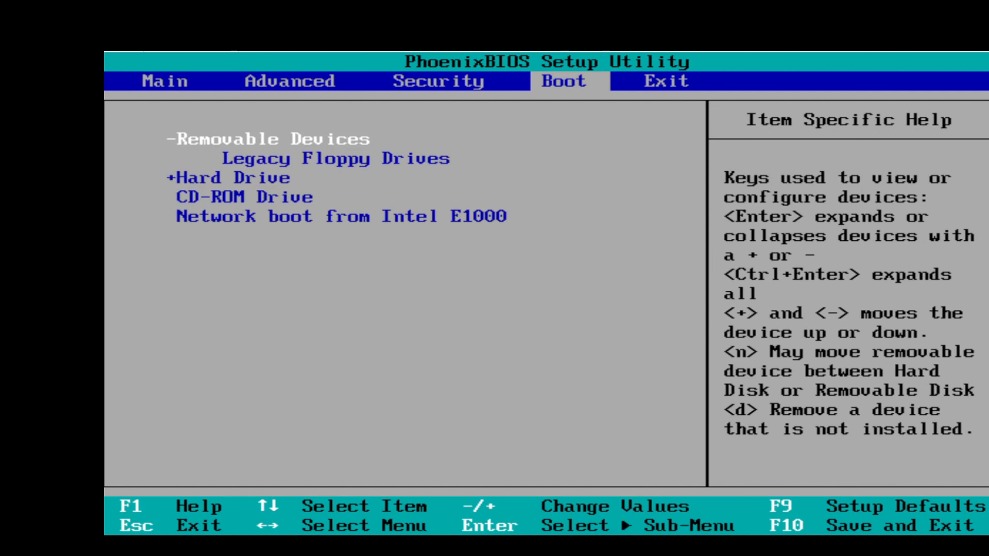
pyautogui.press('Return')
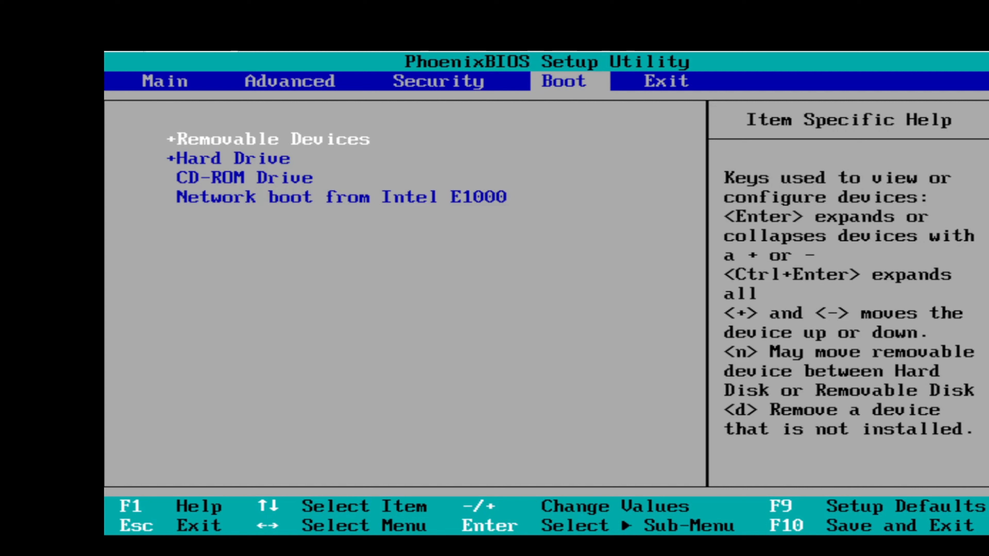
# Review the device entries in the boot order, including Removable Devices, Hard Drive and CD-ROM Drive.
pyautogui.press('Down')
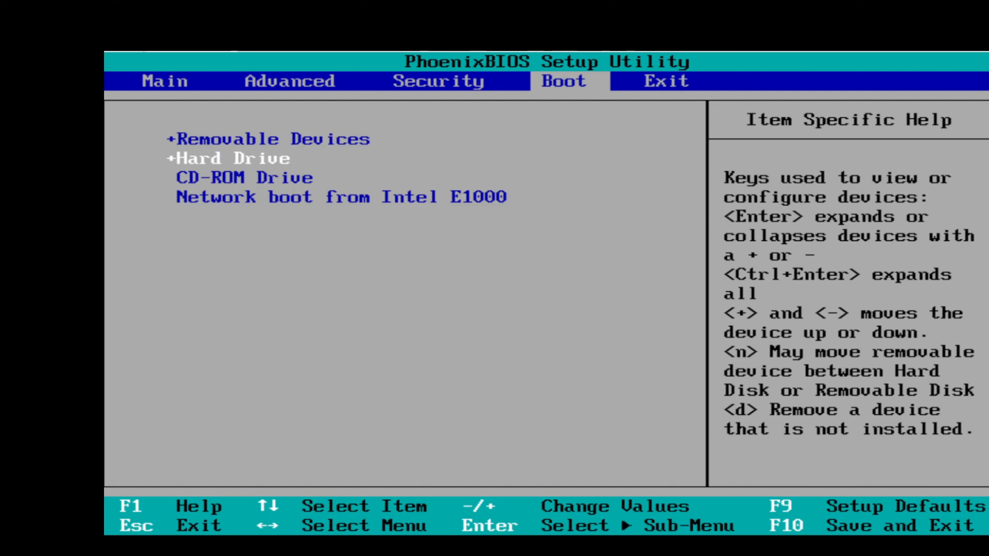
pyautogui.press('Down')
pyautogui.press('Down')
pyautogui.press('Up')
pyautogui.press('Up')
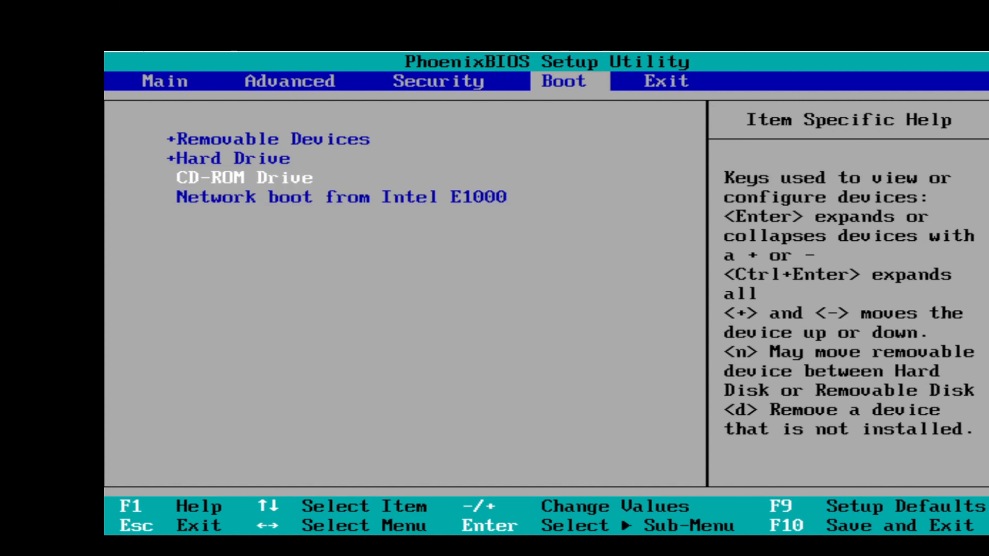
pyautogui.press('Down')
pyautogui.press('Up')
pyautogui.press('Up')
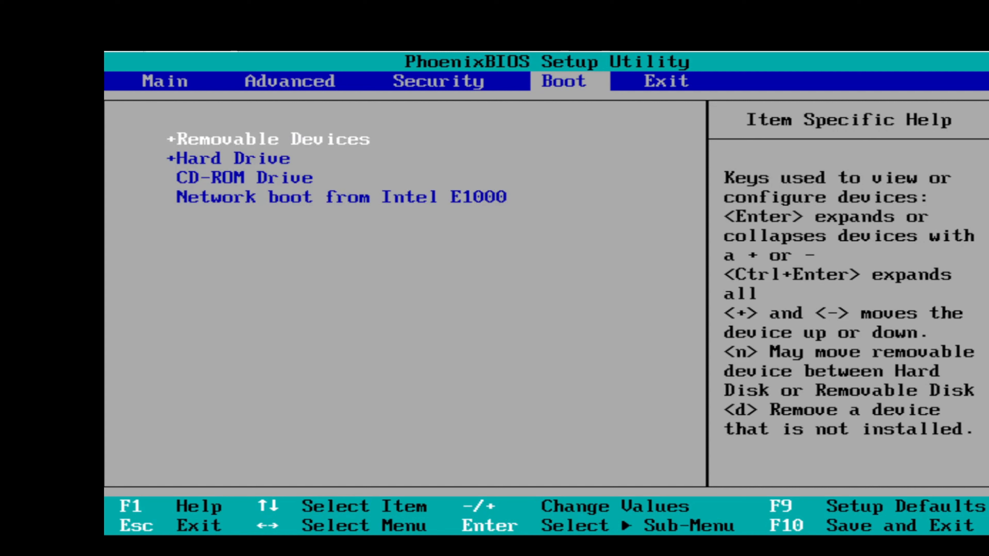
pyautogui.press('Down')
pyautogui.press('Up')
pyautogui.press('Down')
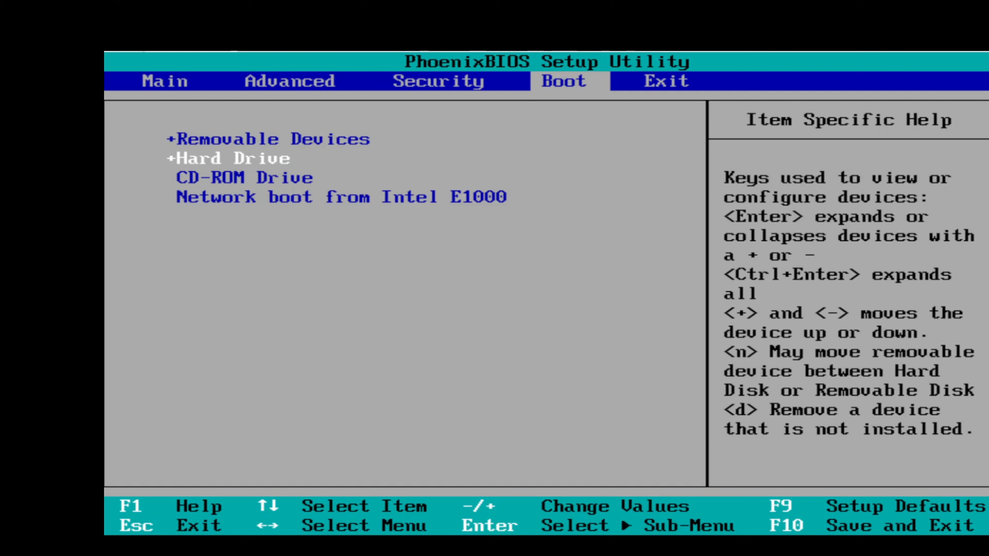